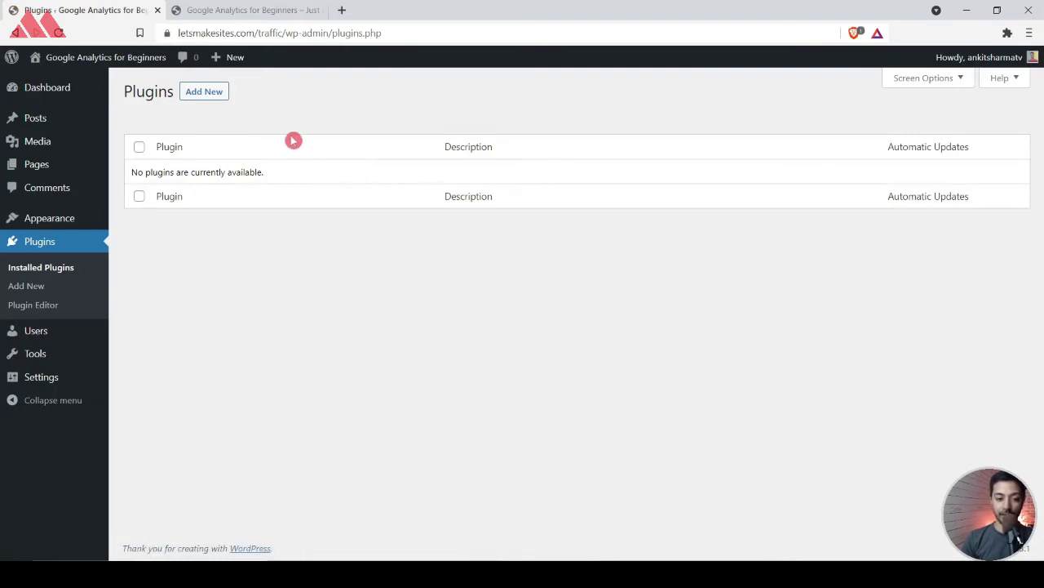
Search the plugin directory for "google site kit", then install and activate Site Kit by Google.
click(214, 95)
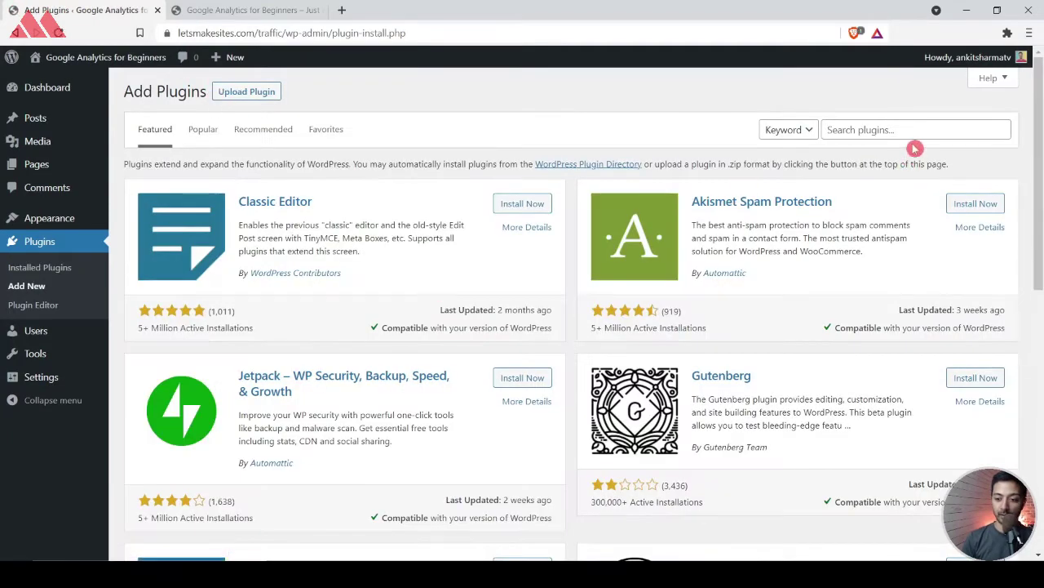
click(932, 122)
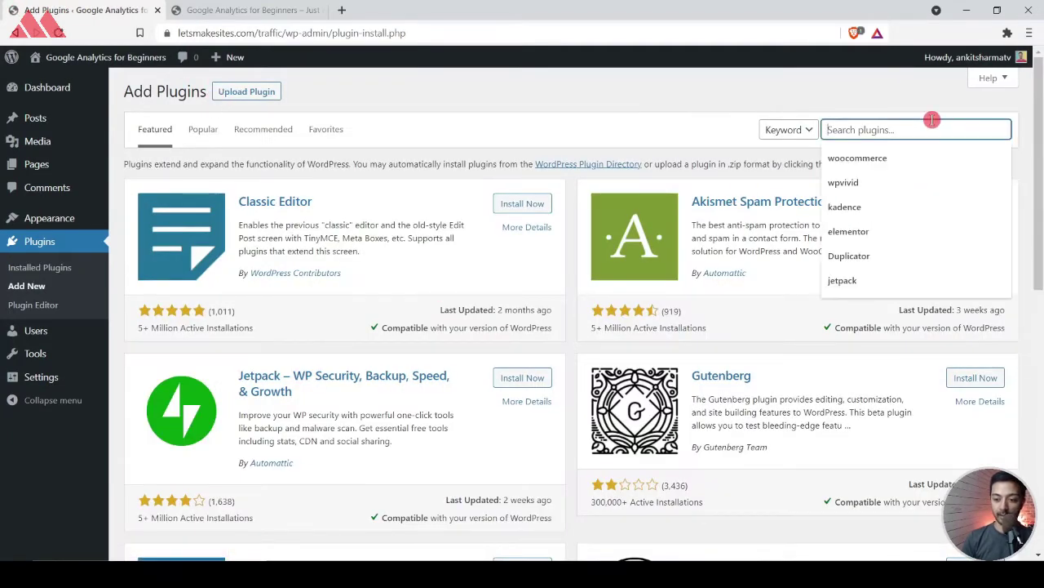
text(google site kit)
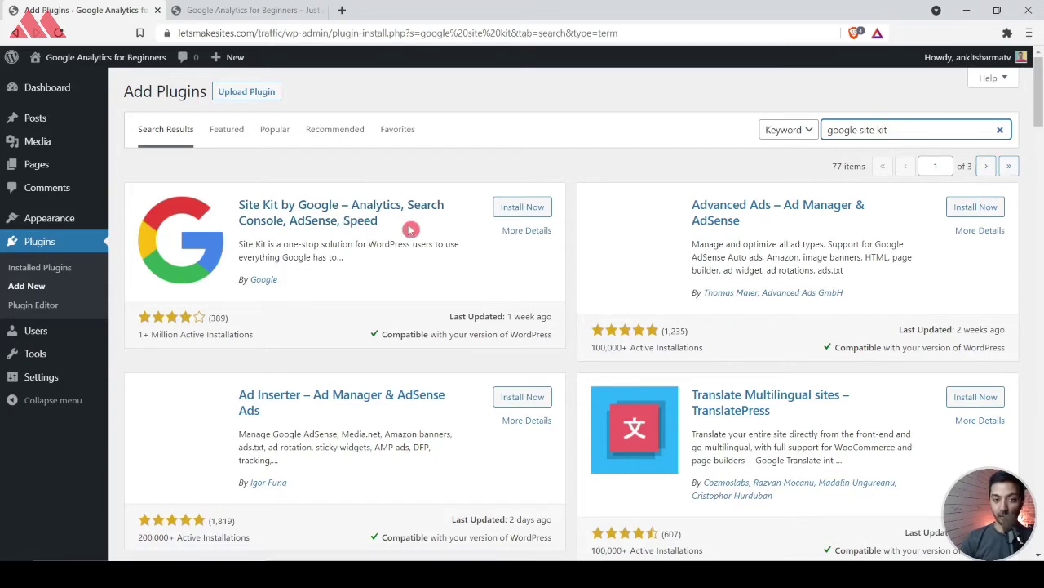
click(519, 207)
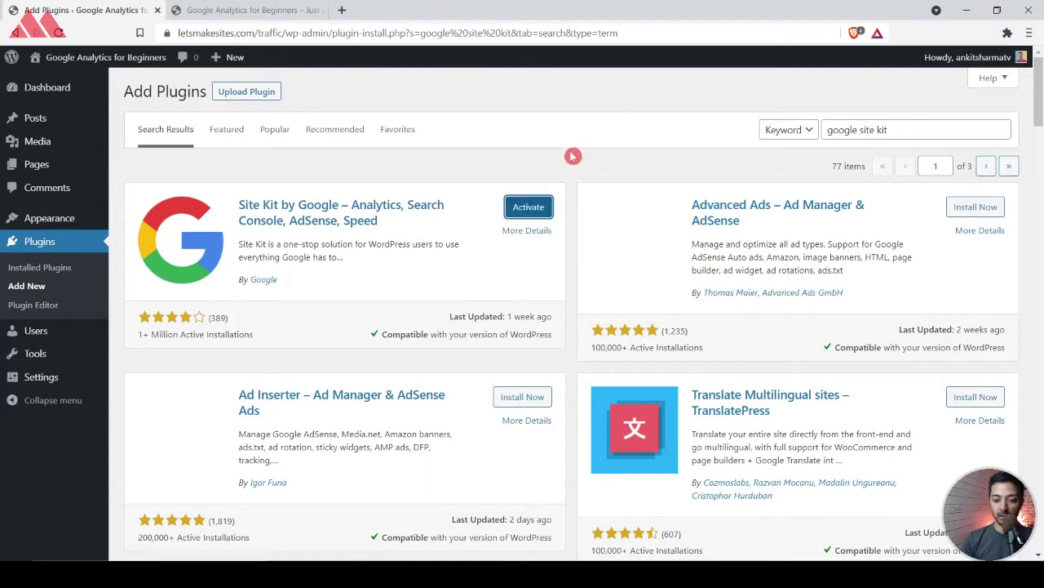
click(526, 207)
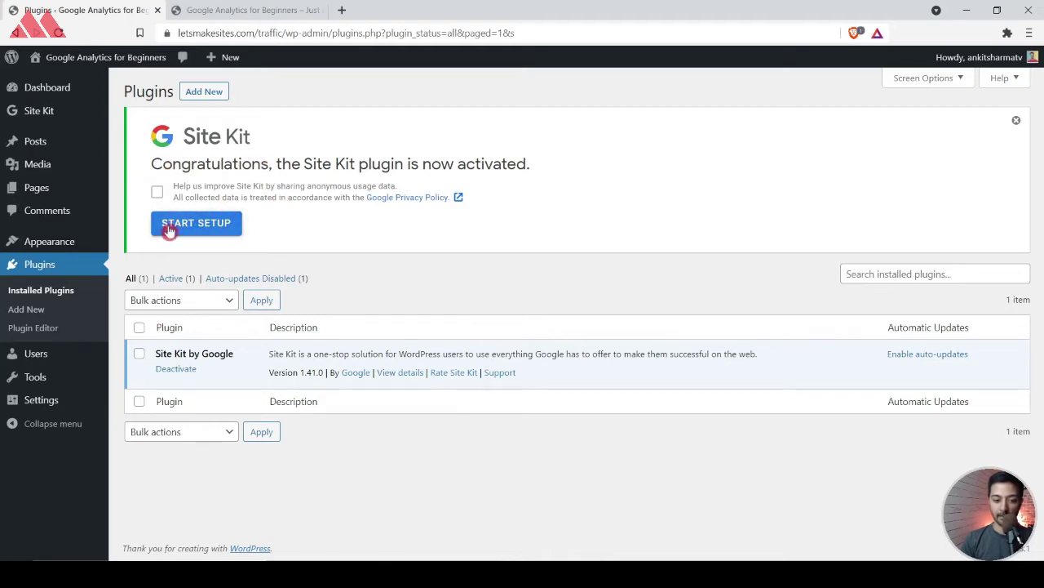
Start the Site Kit setup, sign in with Google and grant Site Kit the requested account access.
click(200, 229)
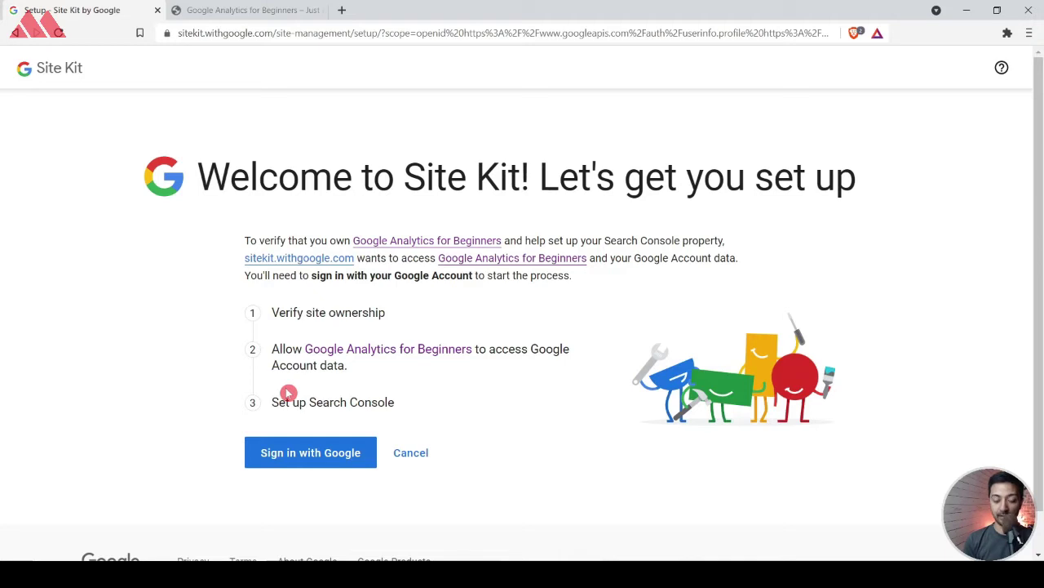
click(270, 453)
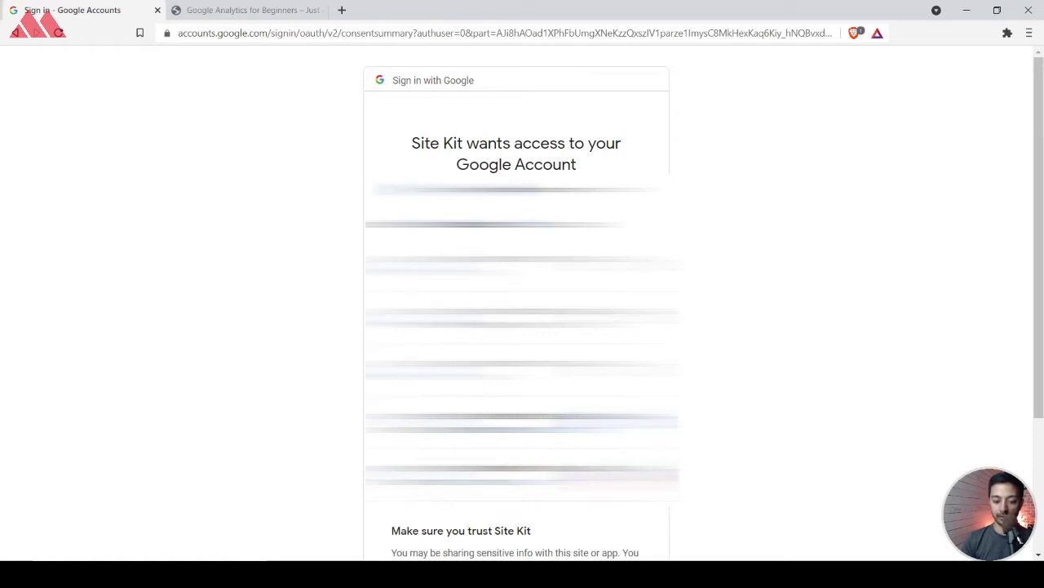
scroll(749, 470, down, 5)
click(579, 506)
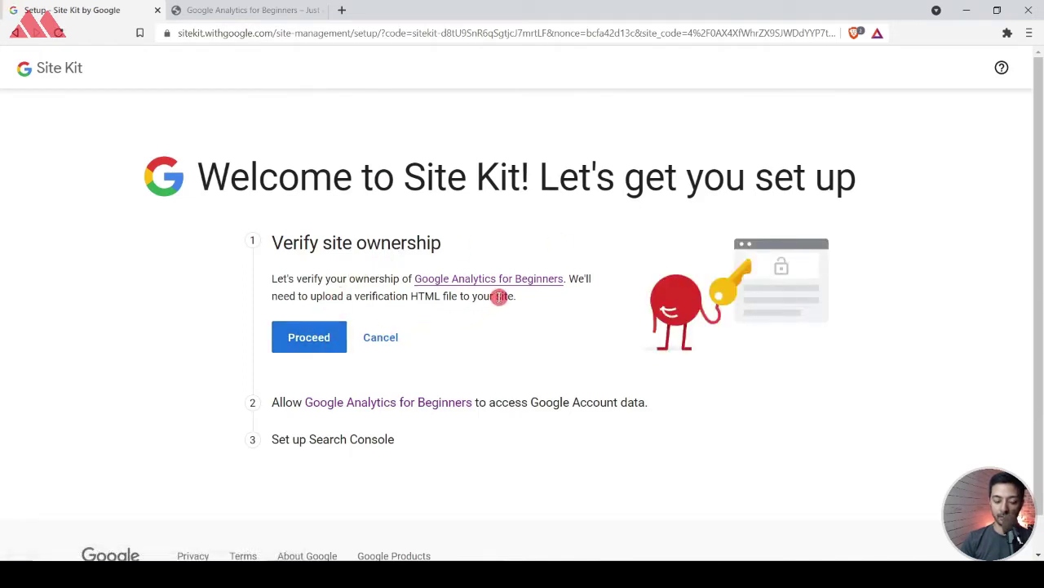
Complete the Site Kit setup stages from ownership verification through adding the site to Search Console, and open the Site Kit dashboard.
click(302, 338)
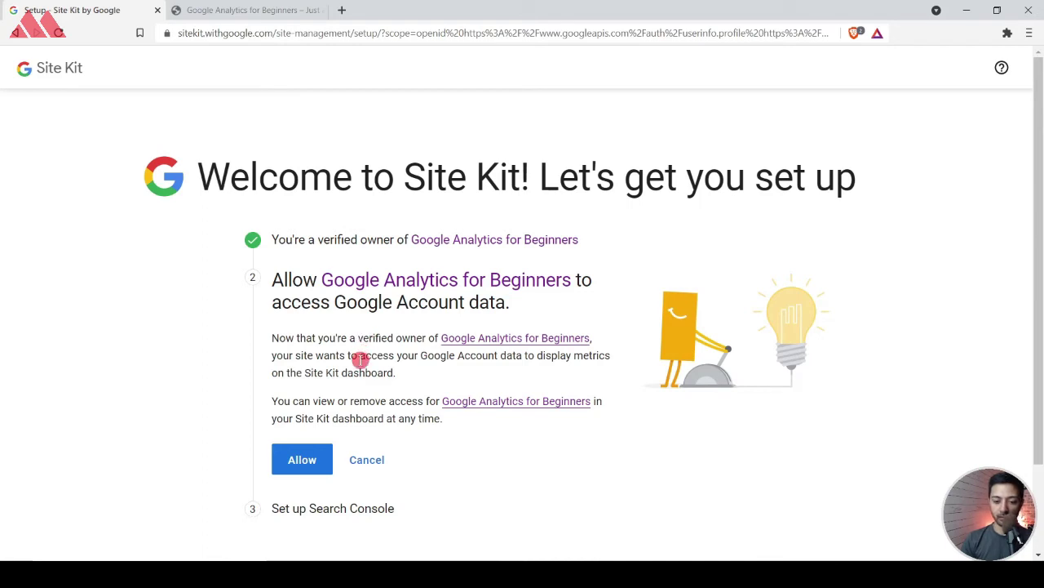
click(304, 459)
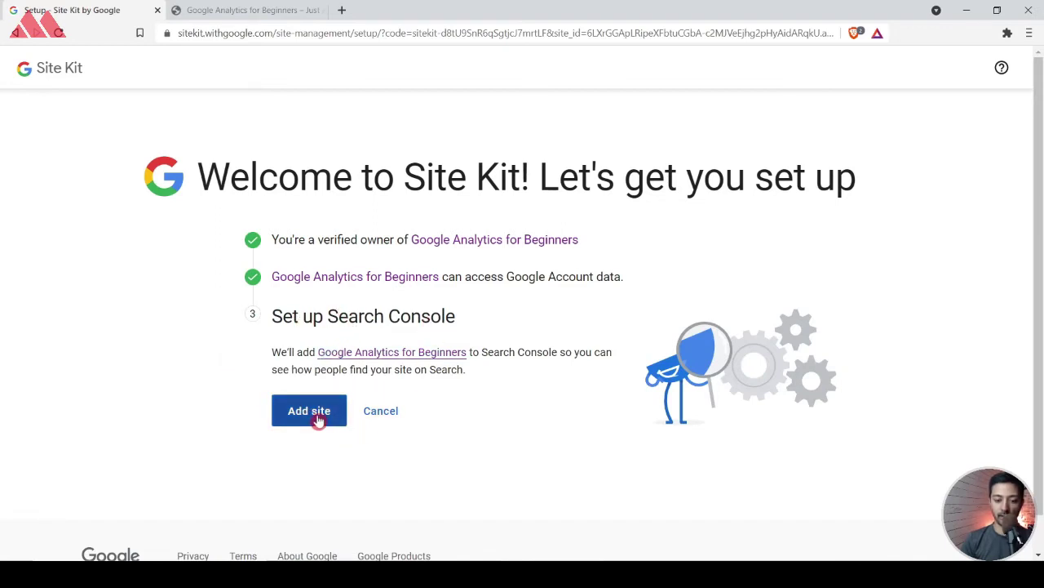
click(317, 415)
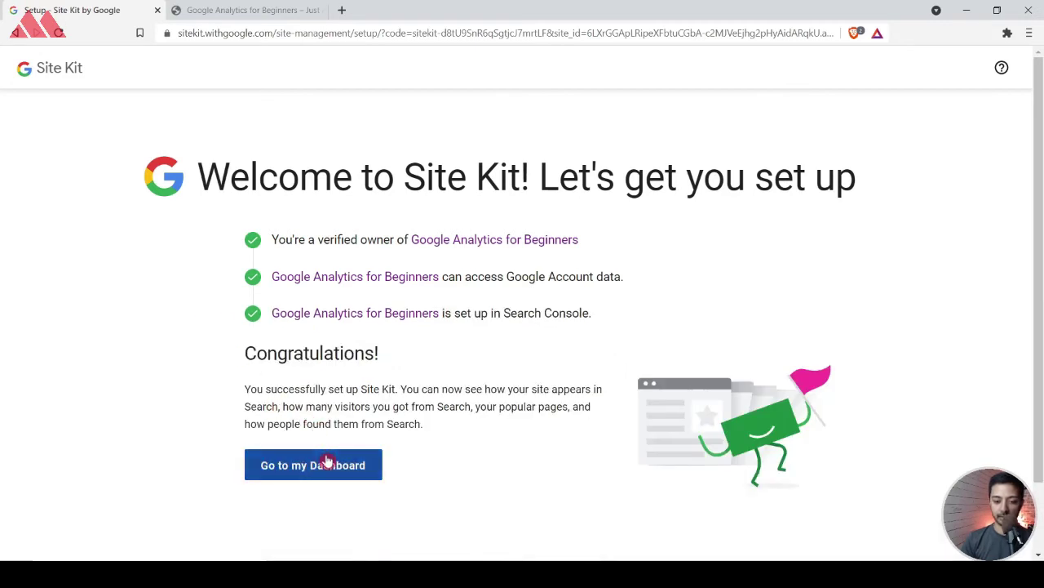
click(327, 462)
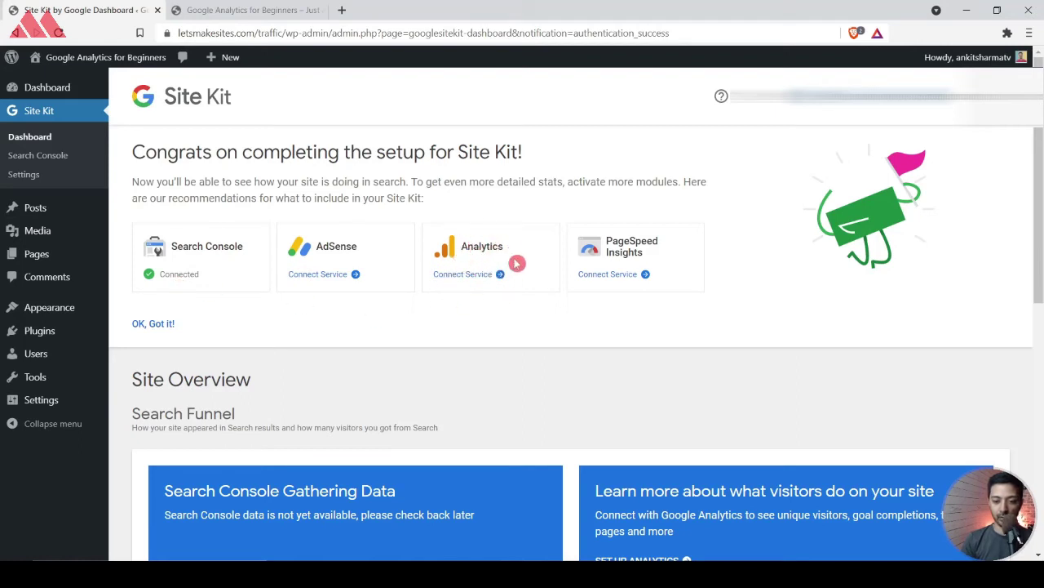
Connect the Analytics service to Site Kit, choosing the Google account and approving access.
click(474, 277)
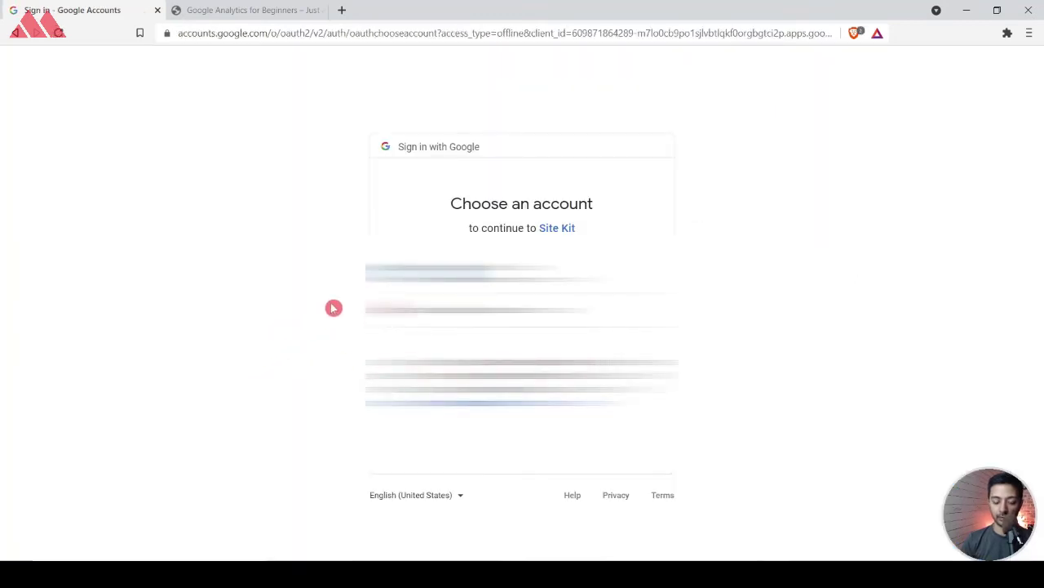
click(488, 273)
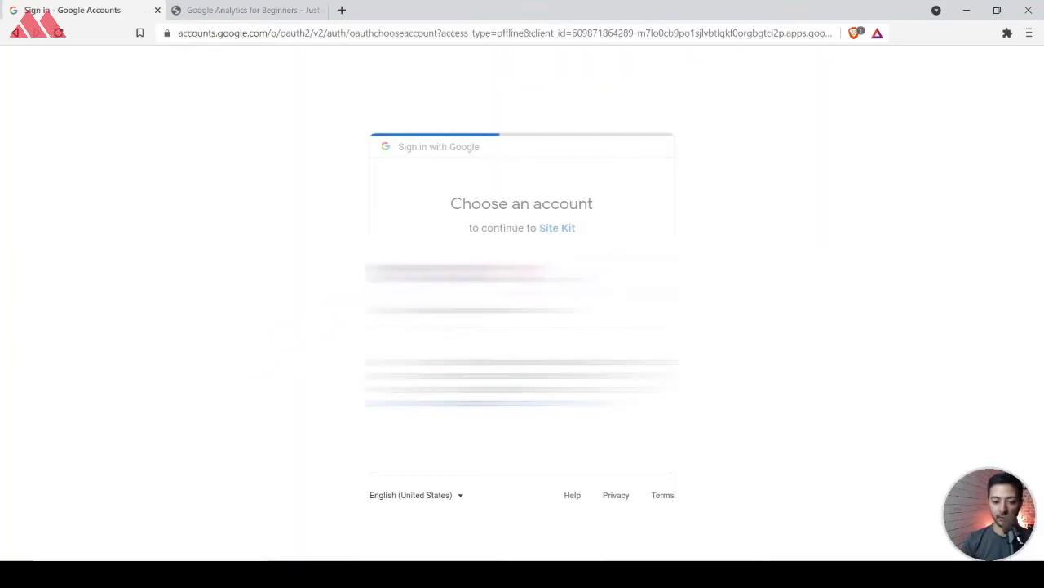
click(579, 517)
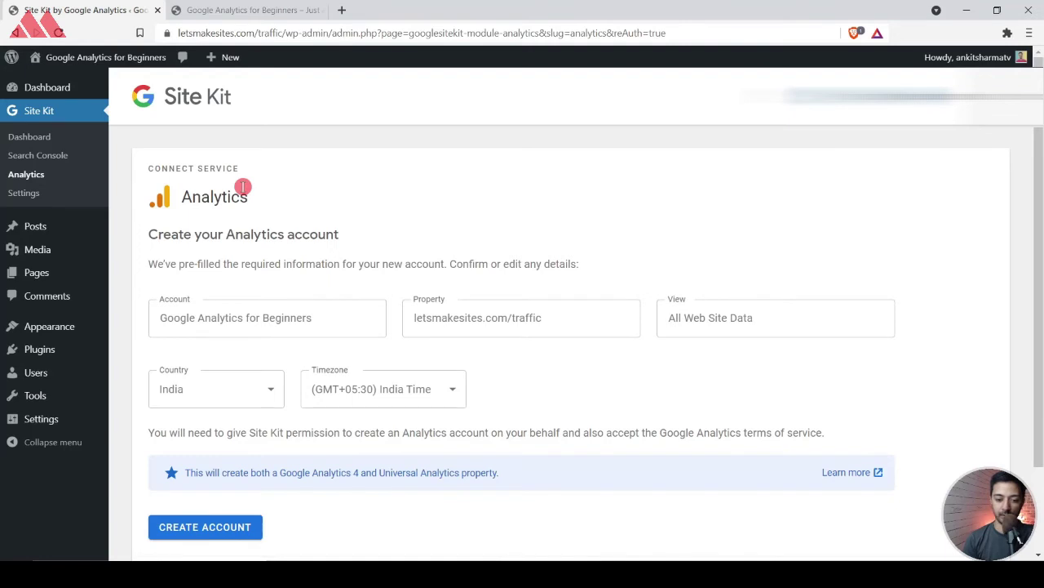
Request a new Analytics account with the pre-filled details and grant Site Kit the additional Google Account access.
click(211, 316)
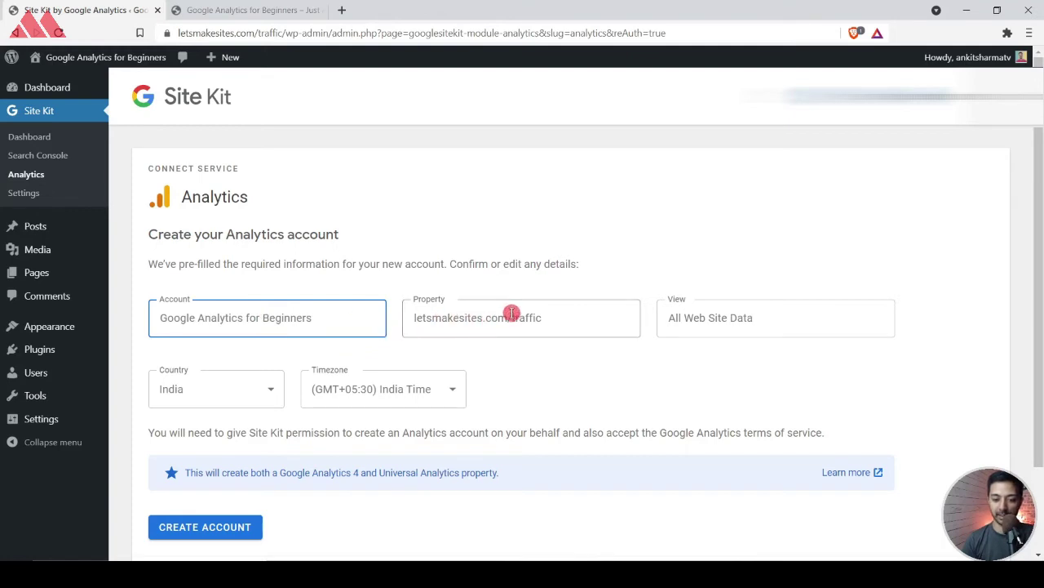
scroll(332, 394, down, 2)
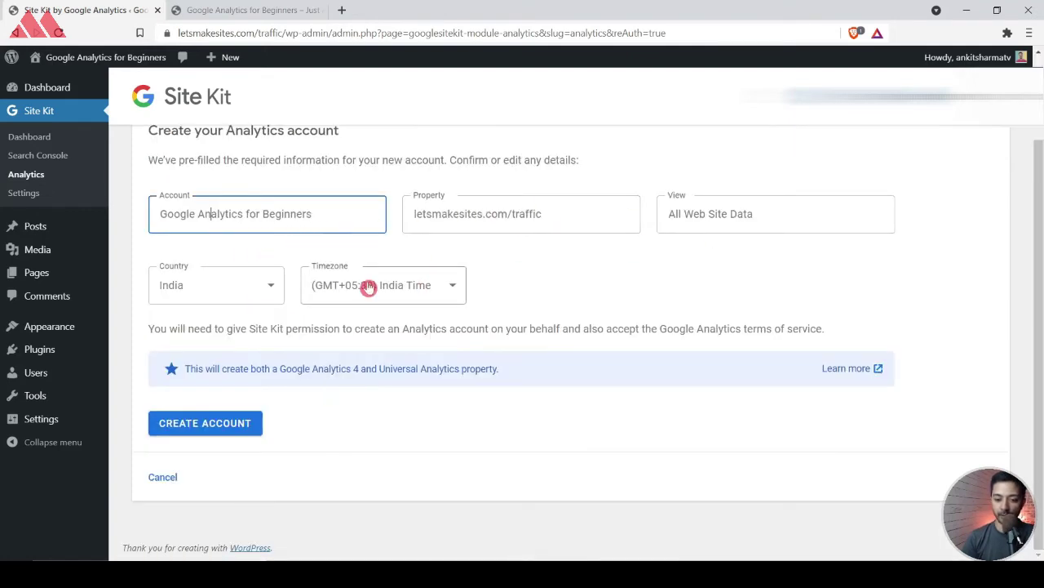
click(196, 426)
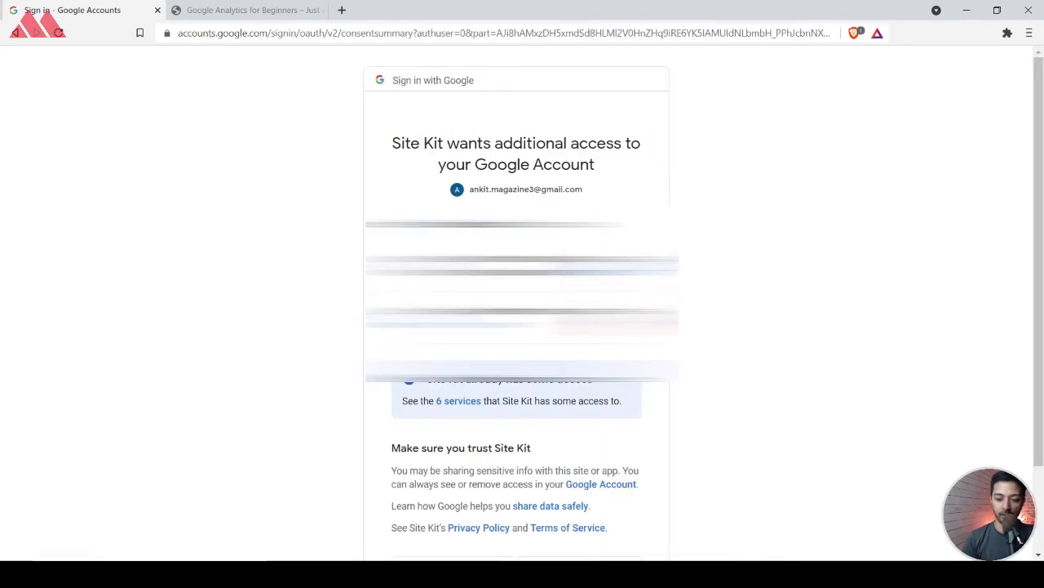
scroll(739, 368, down, 2)
click(601, 463)
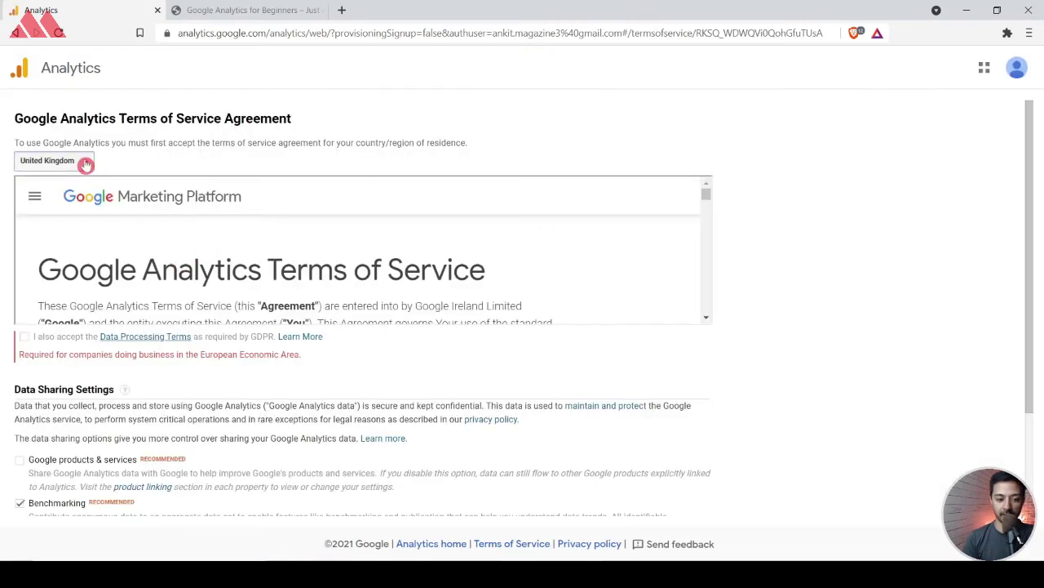
Accept the Google Analytics terms of service for India, including the Data Processing Terms, and return to the Site Kit dashboard.
click(84, 162)
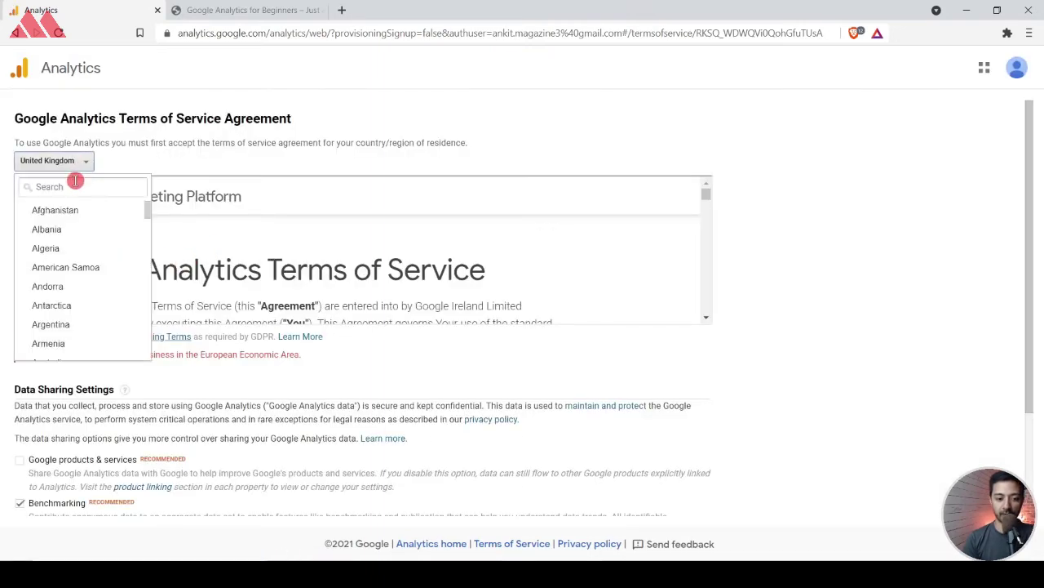
click(73, 187)
text(ind)
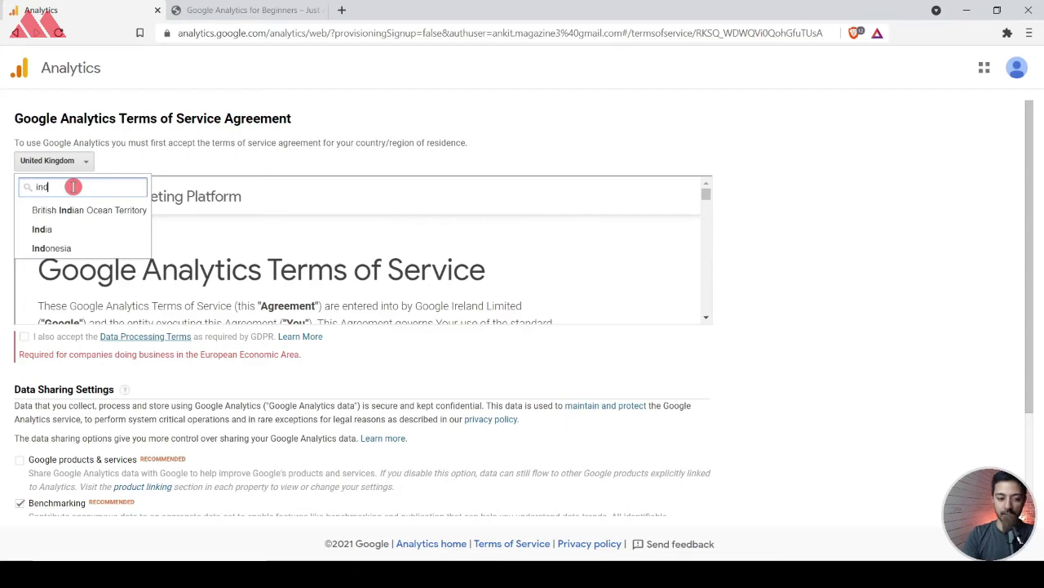
click(65, 230)
scroll(260, 242, down, 10)
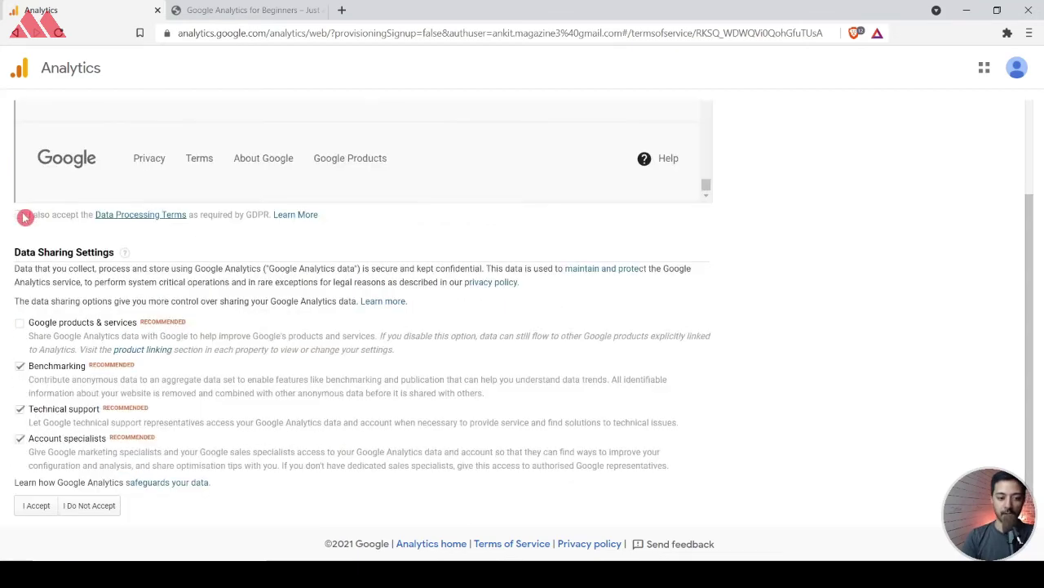
click(20, 216)
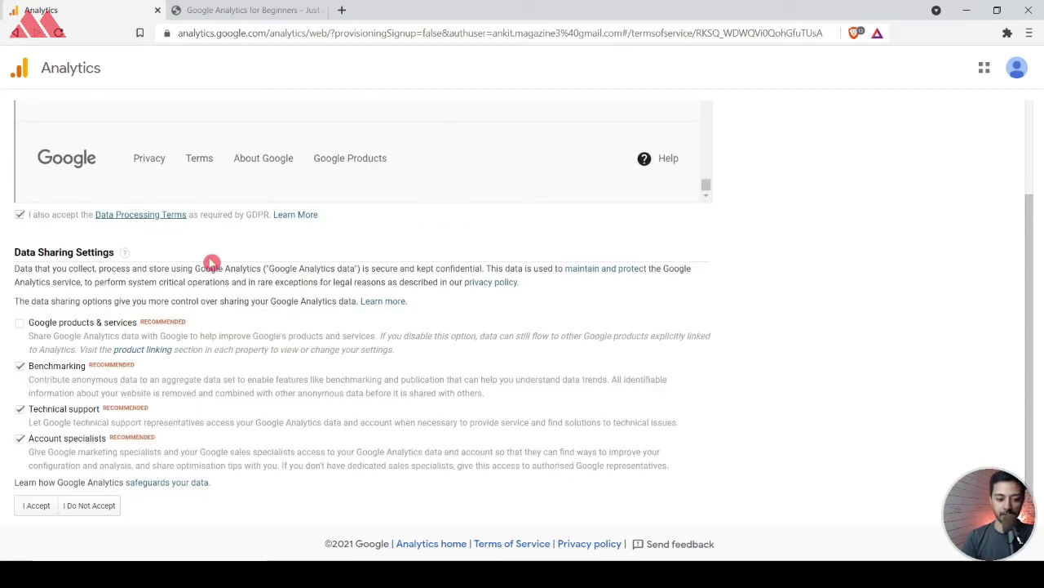
click(35, 509)
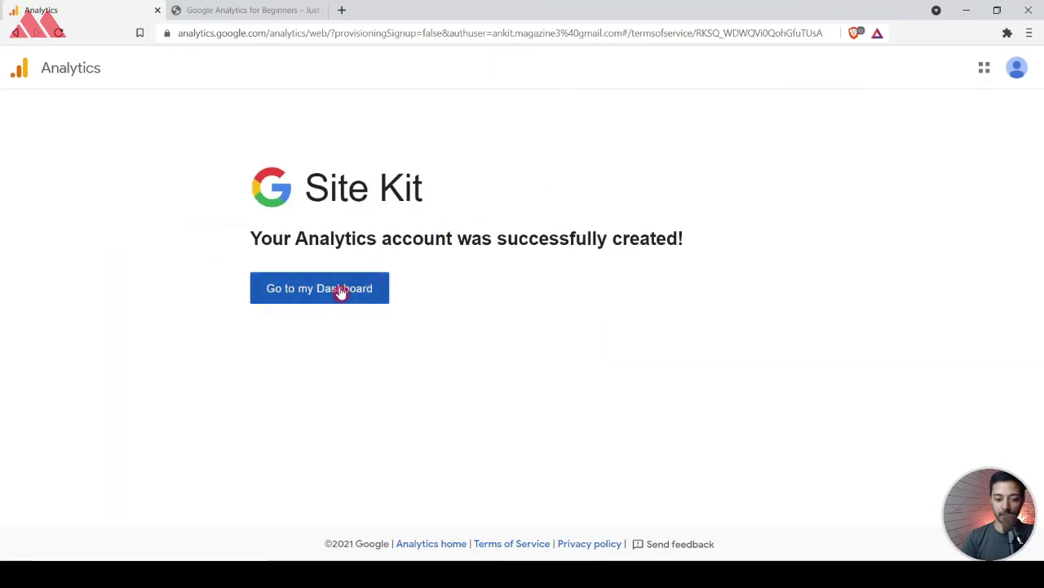
click(339, 293)
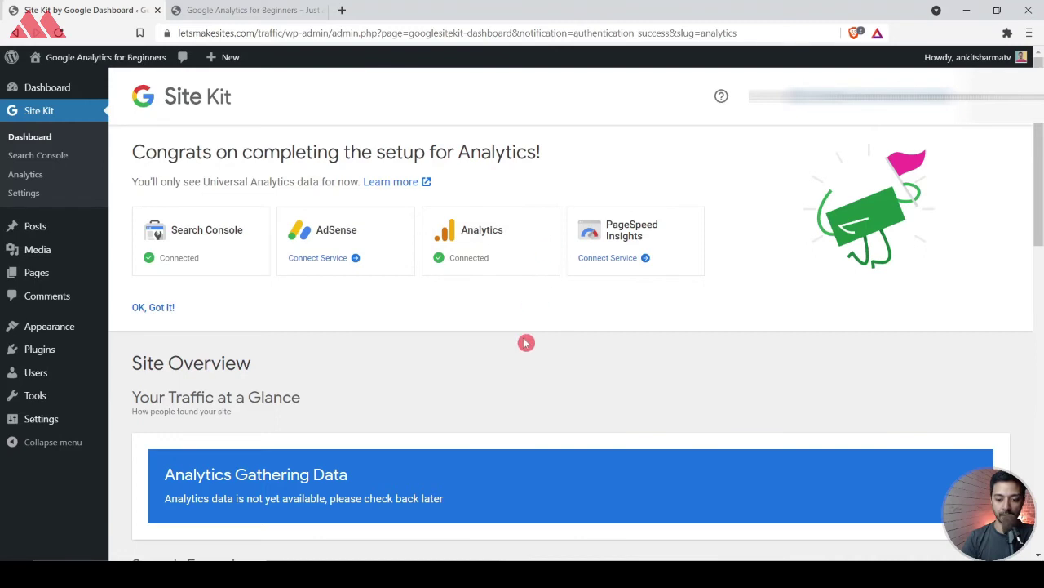
Review the Site Kit dashboard's traffic, search funnel and acquisition sections, and open the Analytics report page.
scroll(525, 343, down, 3)
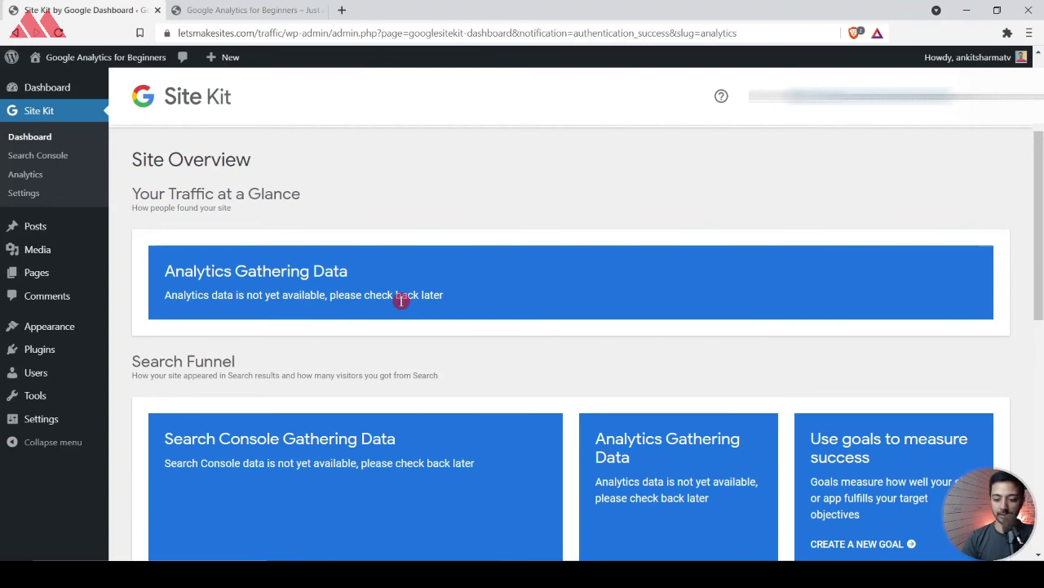
scroll(380, 380, down, 5)
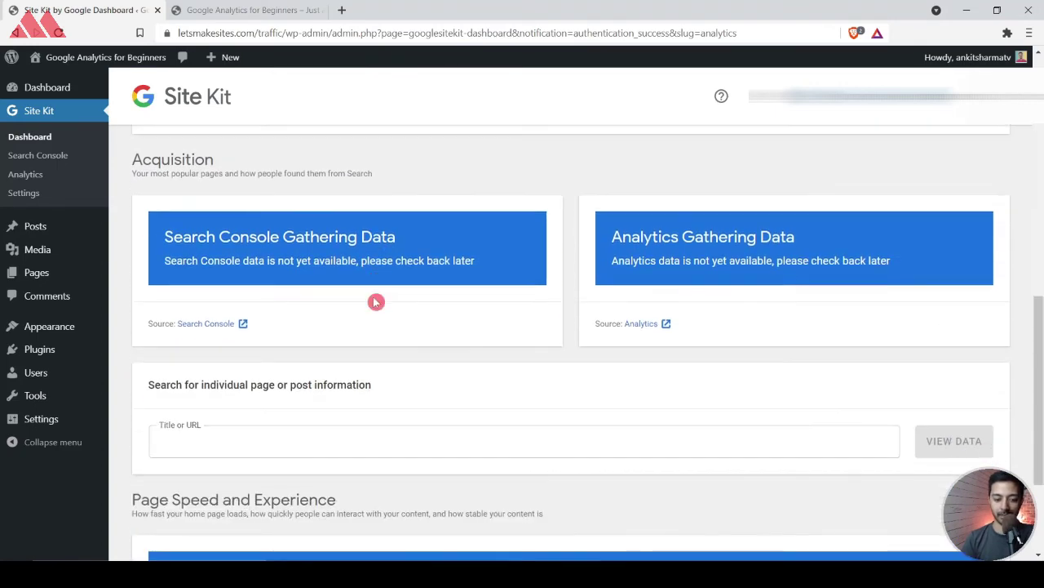
scroll(375, 302, down, 2)
scroll(376, 302, up, 10)
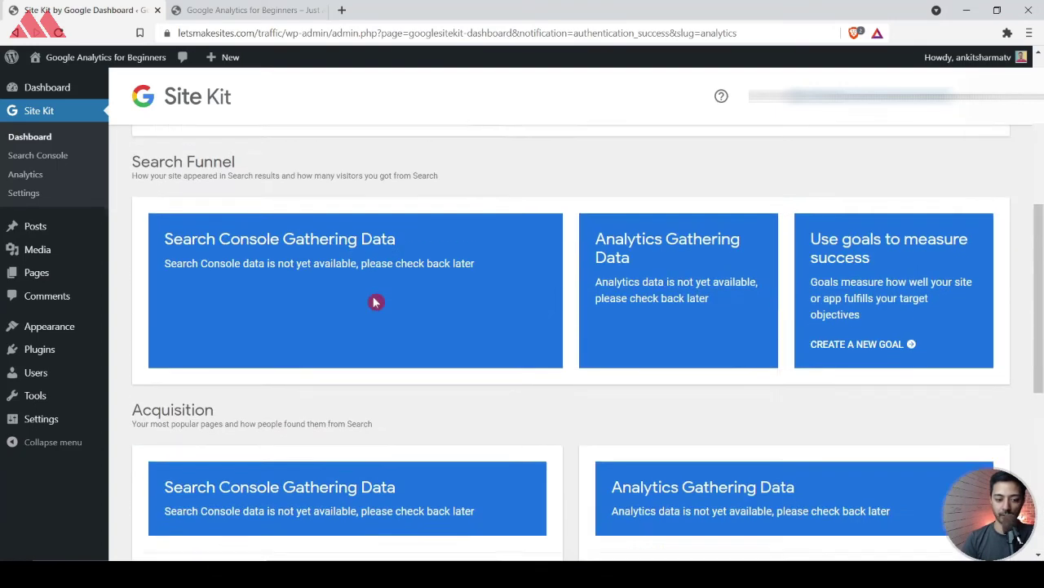
click(49, 177)
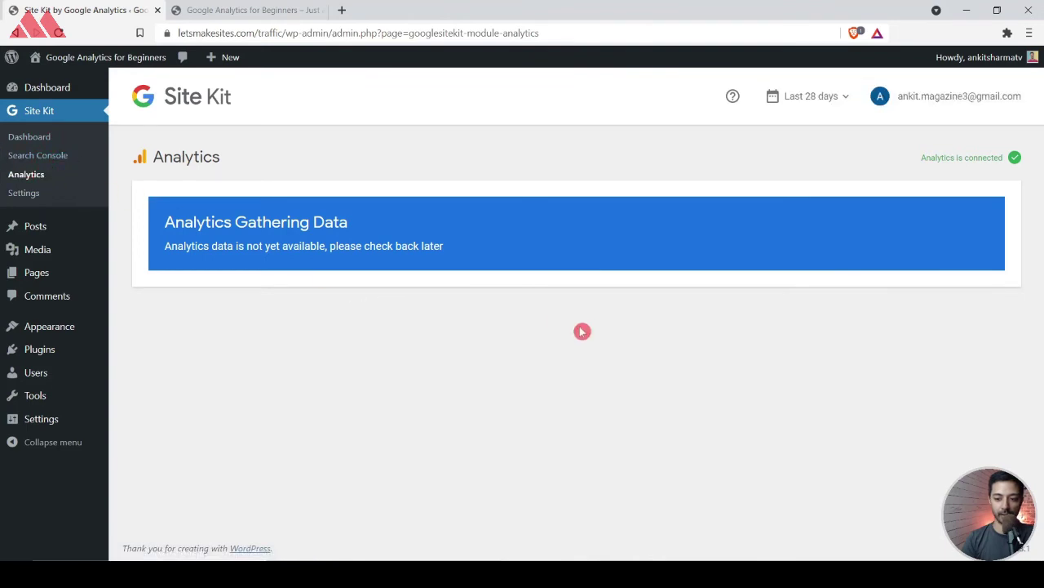
Show the connected Analytics service details in the Site Kit settings and copy the UA property ID.
click(24, 195)
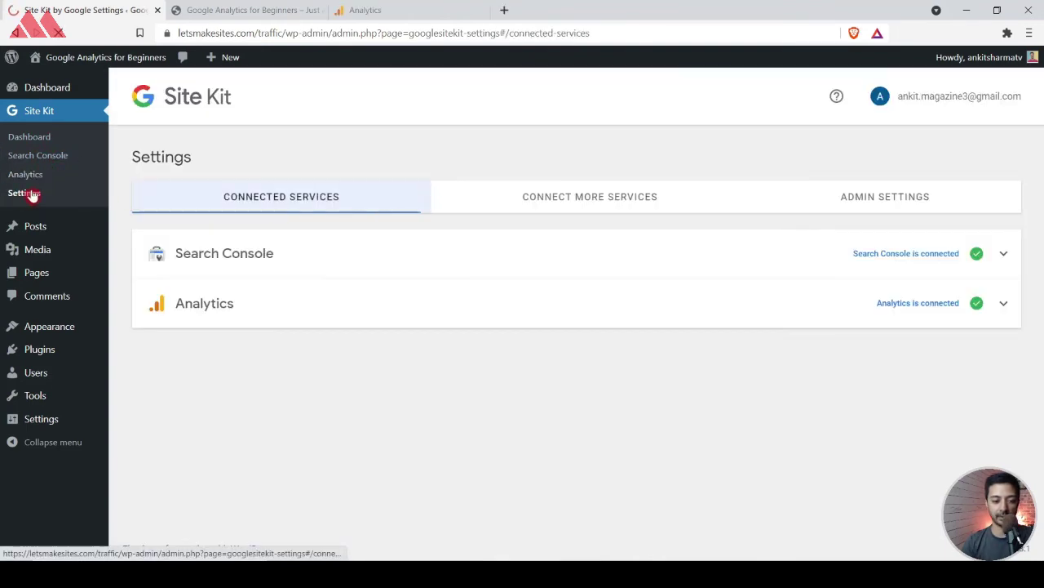
click(1006, 309)
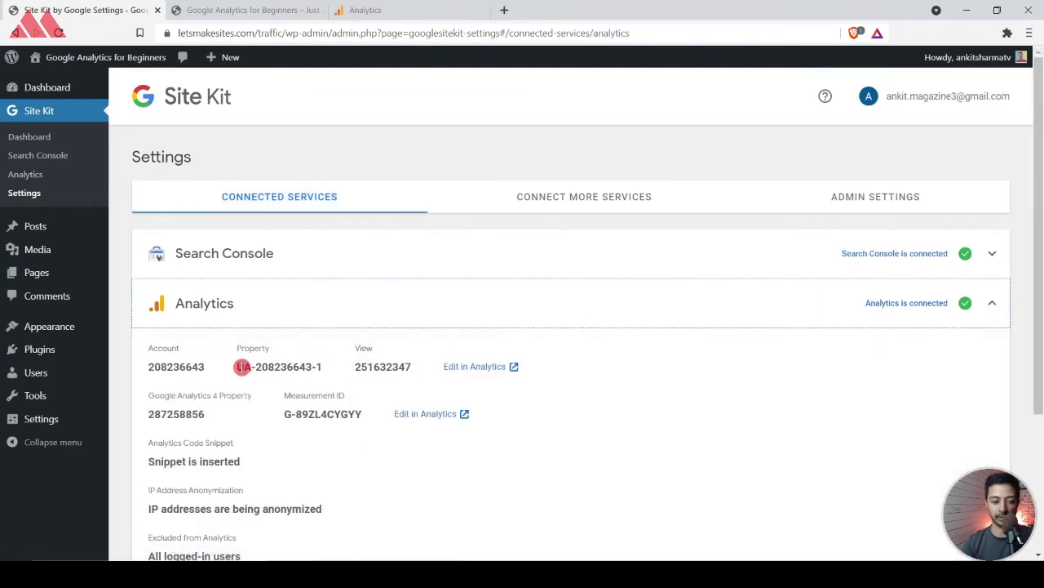
drag(239, 366, 322, 363)
key(ctrl+c)
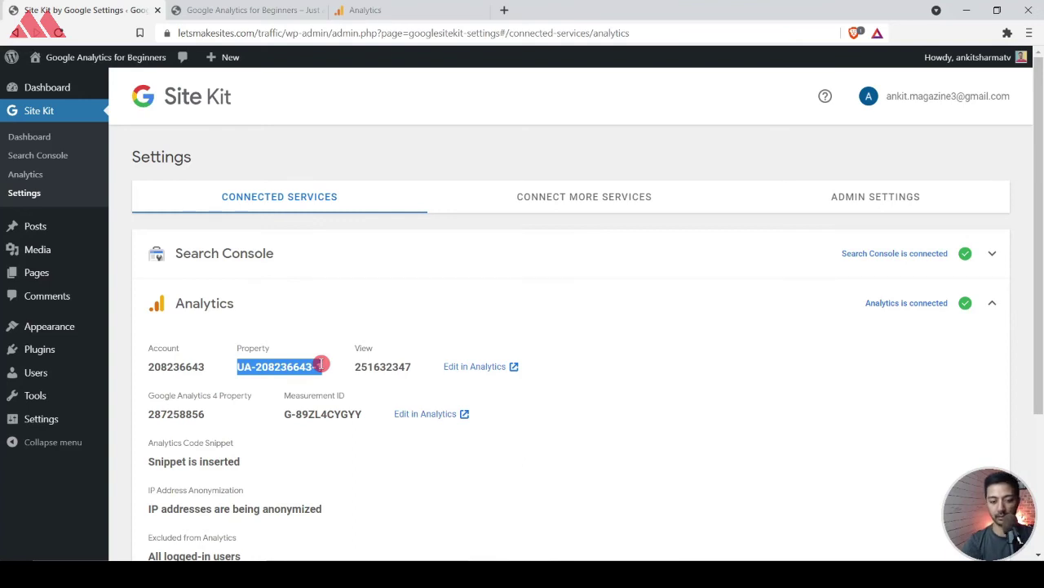
View the source code of the site's front page and search it for the copied UA property ID.
click(266, 7)
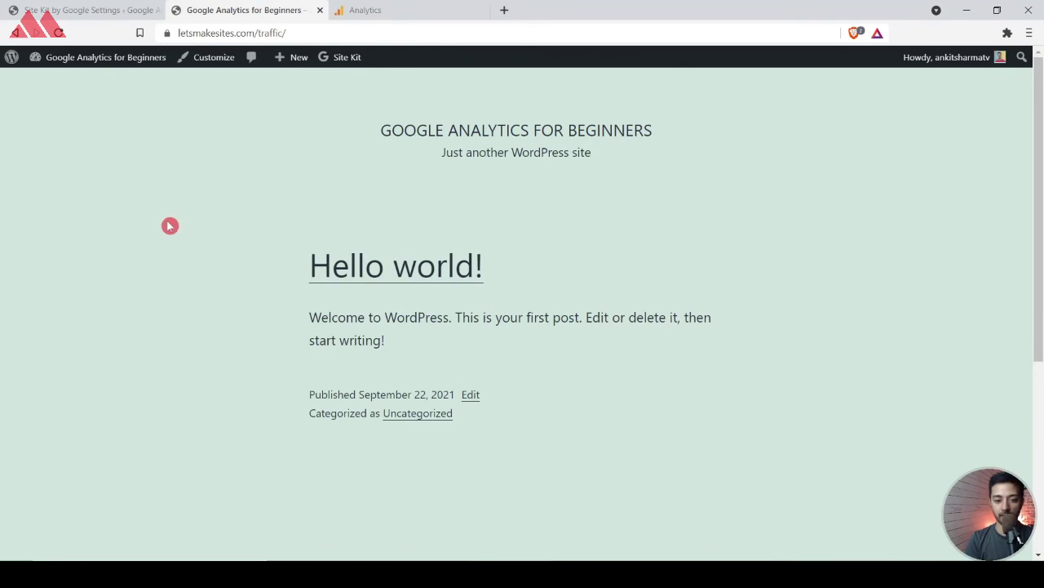
click(152, 261)
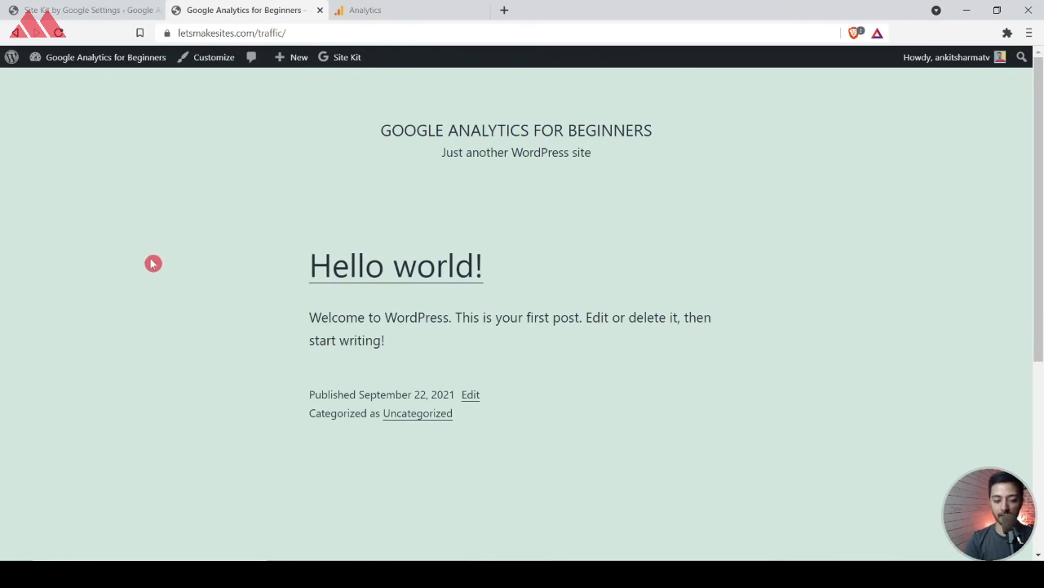
key(ctrl+u)
key(ctrl+f)
key(ctrl+v)
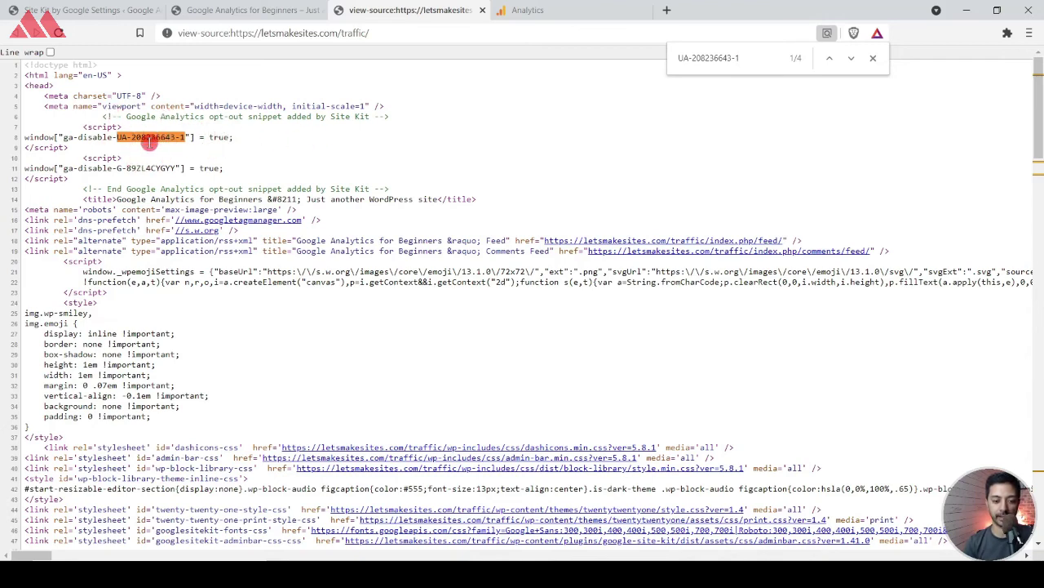
Look up the Google Analytics 4 measurement ID from the Site Kit settings in the page source and highlight the gtag config lines.
key(ctrl+1)
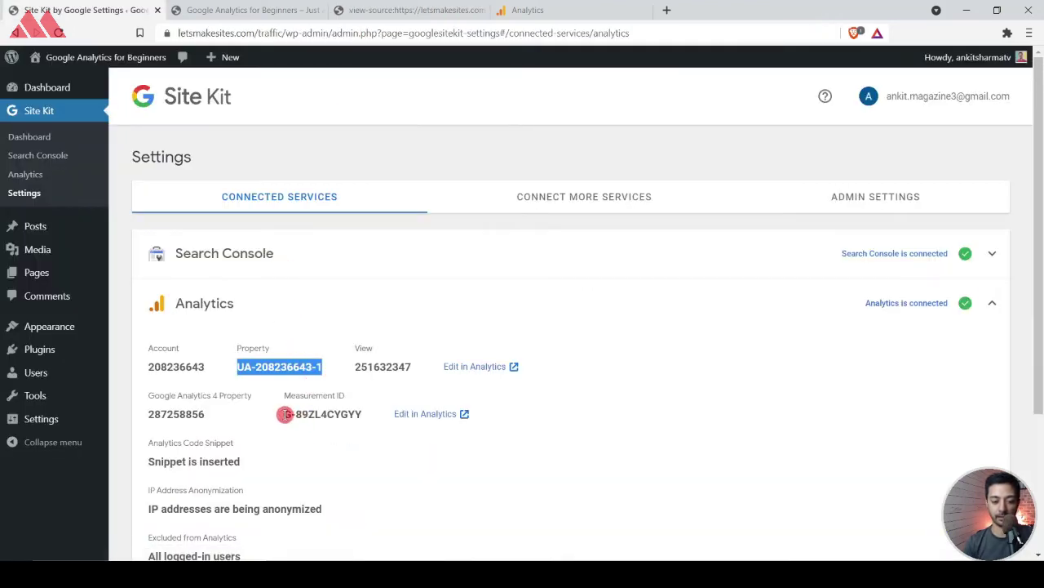
drag(286, 415, 365, 419)
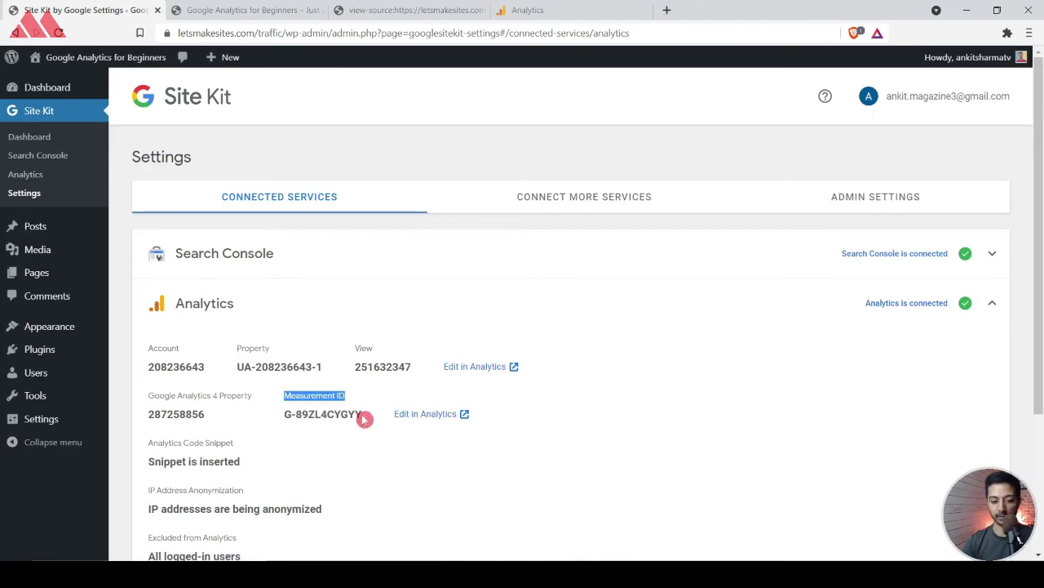
double_click(359, 415)
key(ctrl+c)
key(ctrl+3)
key(ctrl+f)
key(ctrl+v)
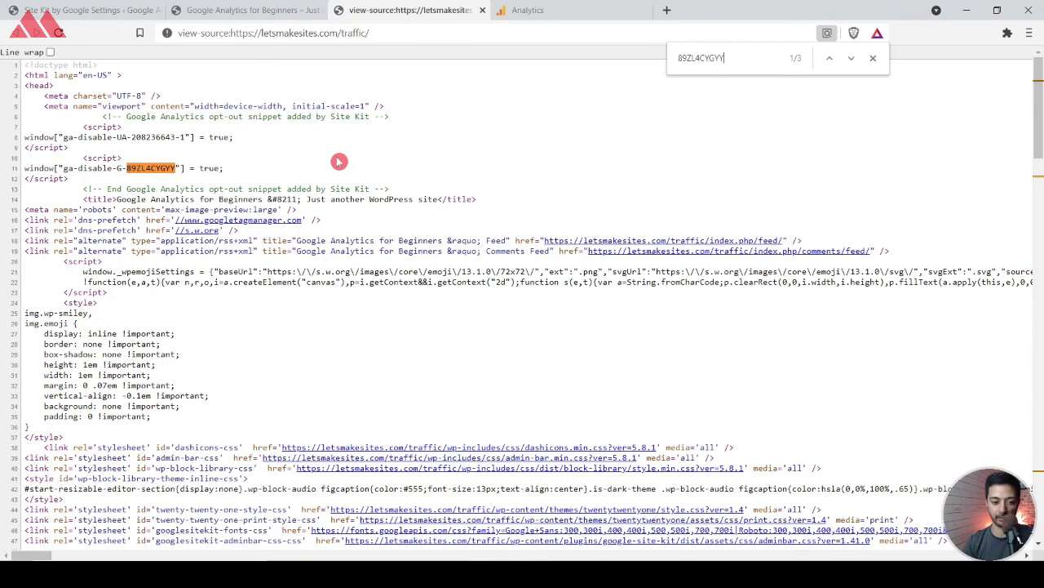
scroll(245, 285, down, 3)
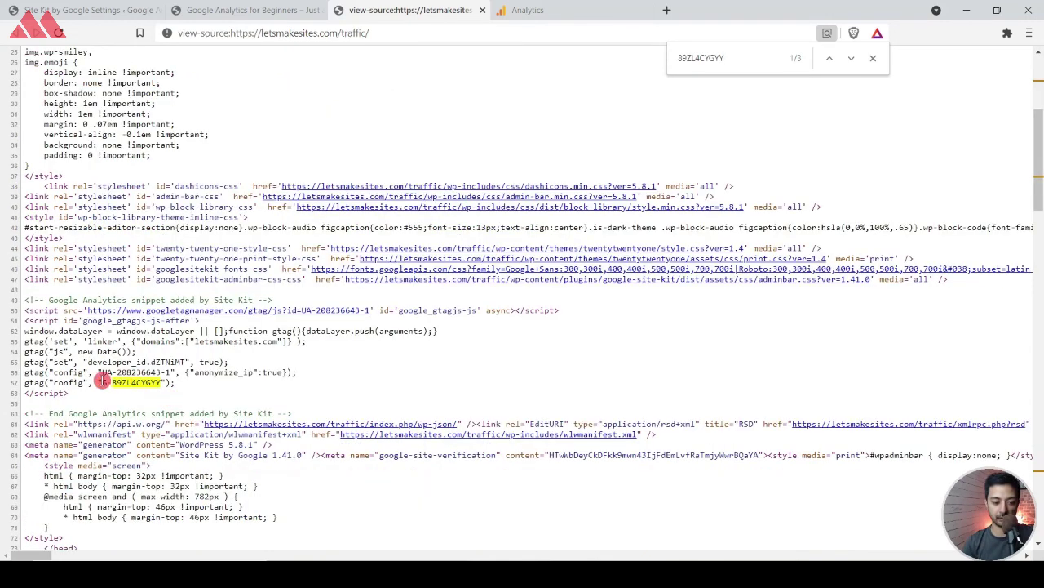
drag(106, 372, 193, 385)
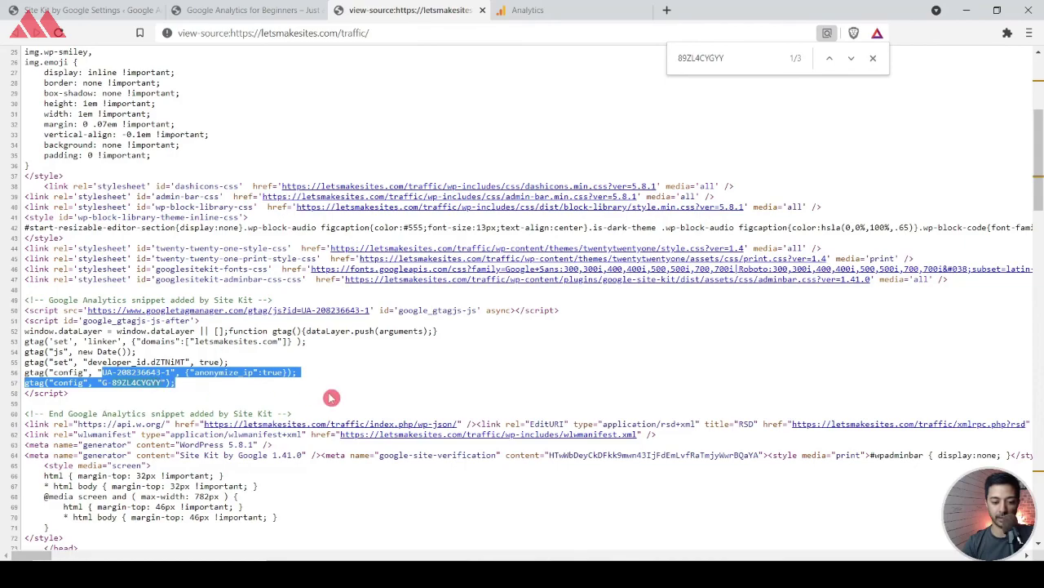